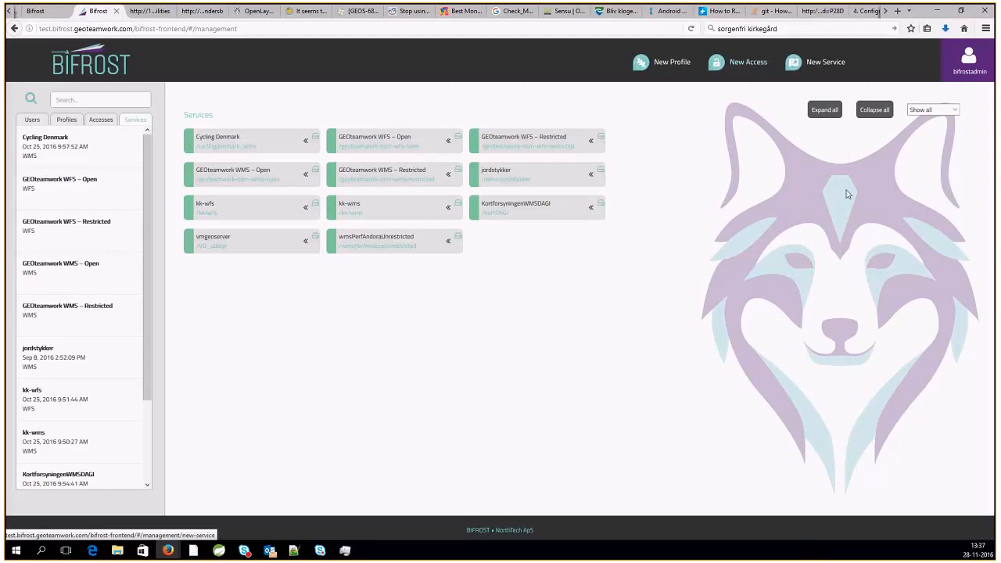
Start a new service and name it MyRestrictedService
left_click(833, 71)
left_click(762, 326)
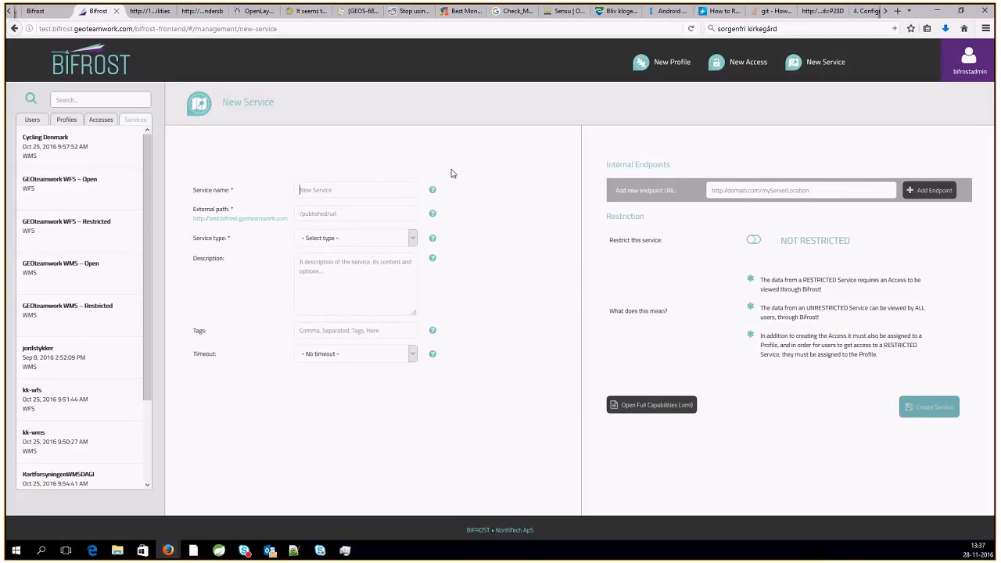
type("MyRestri")
type("ctedServic")
type("e")
Set the new service's external path to /r/MyService and its service type to WMS
type("/")
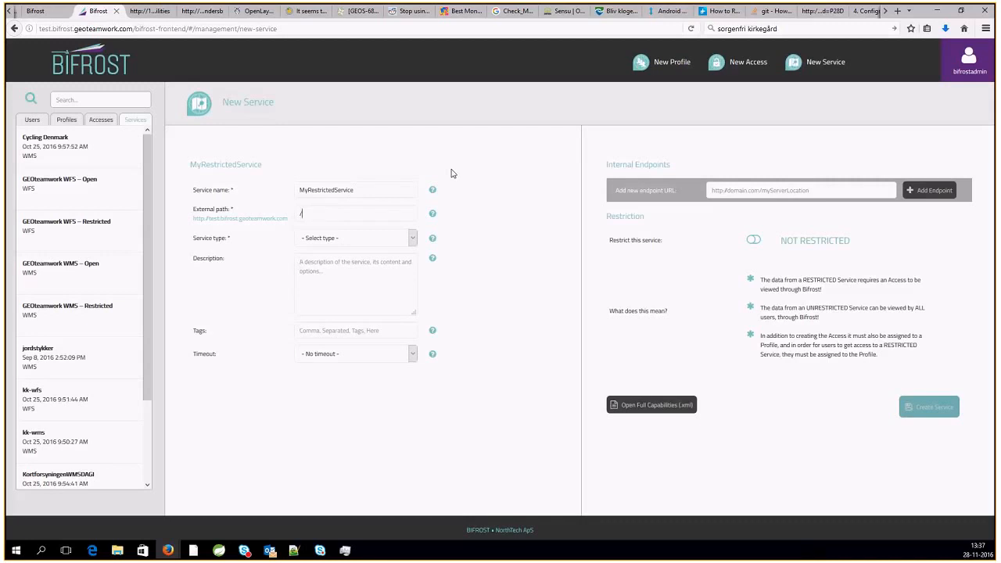
type("/")
type("/MyService")
left_click(393, 237)
left_click(393, 269)
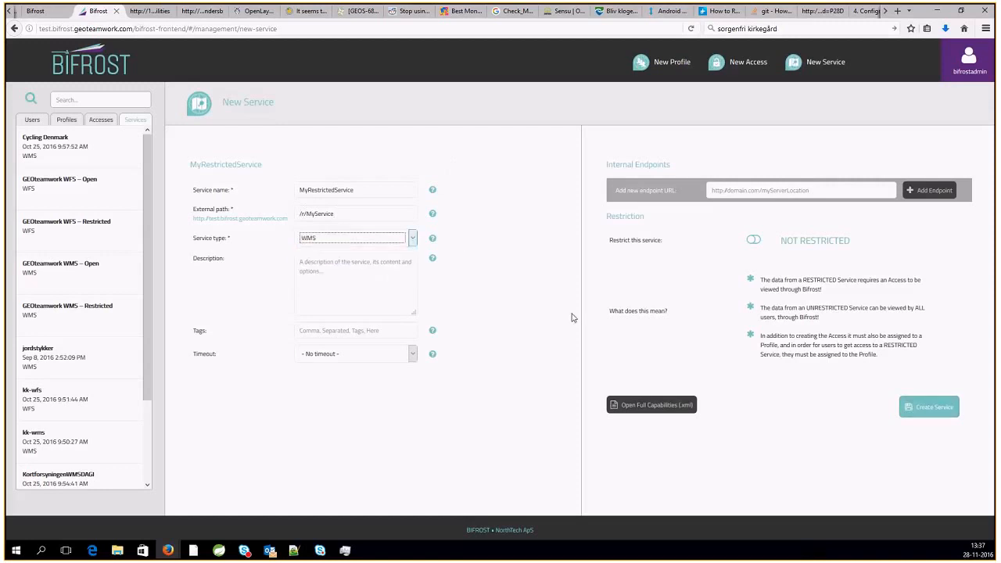
Fill in the description "My first restricted service", the tags "Cadastre,GeoServer,Restricted" and a timeout of 10 seconds
left_click(362, 271)
type("My first restricted service")
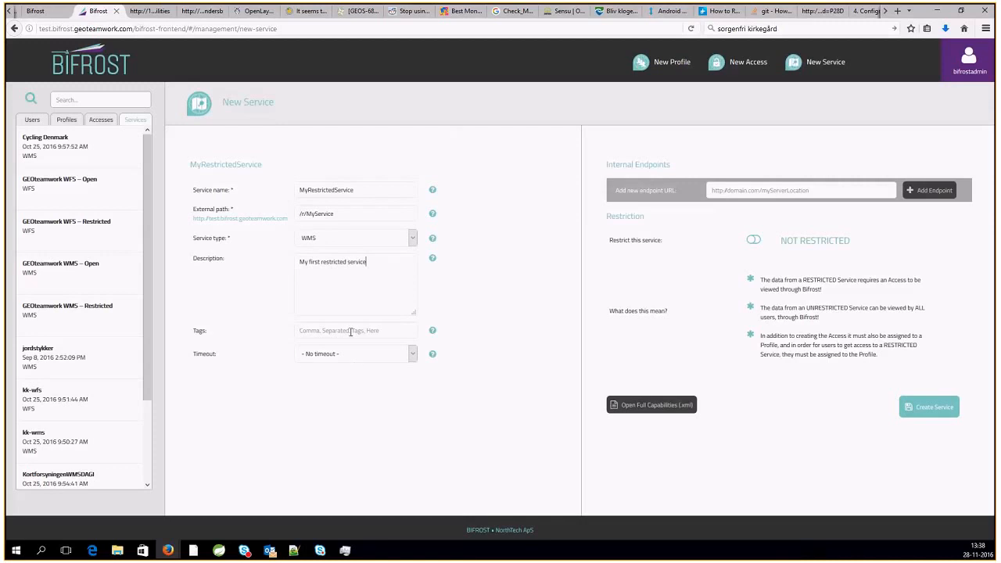
left_click(393, 330)
type("Cadastre")
type(",GeoServer,Restricted")
left_click(413, 354)
left_click(399, 412)
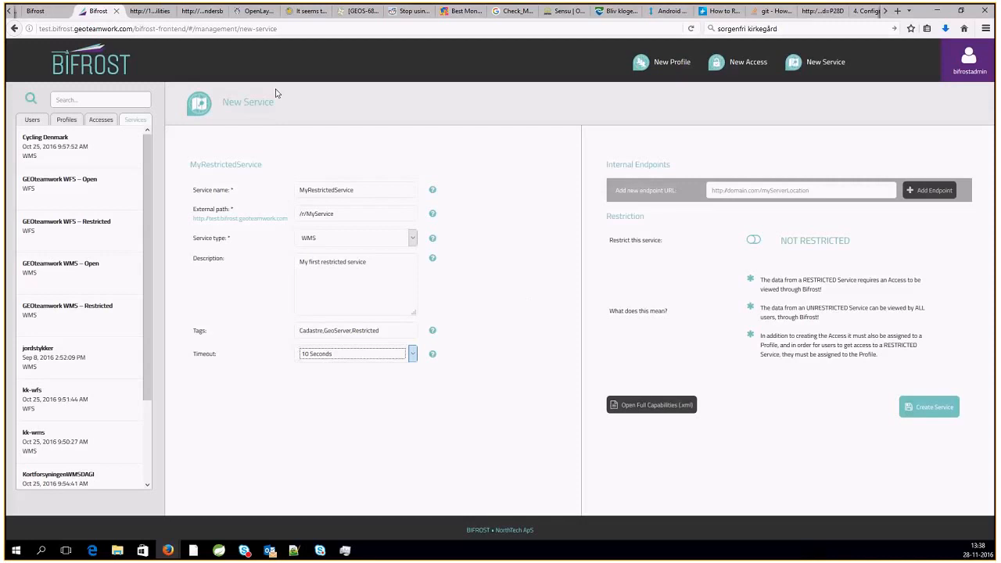
Switch to the open GeoServer capabilities page and load its WMS version from 192.168.0.29:8002/demo/wms?service=WMS&request=GetCapabilities
left_click(732, 192)
left_click(156, 13)
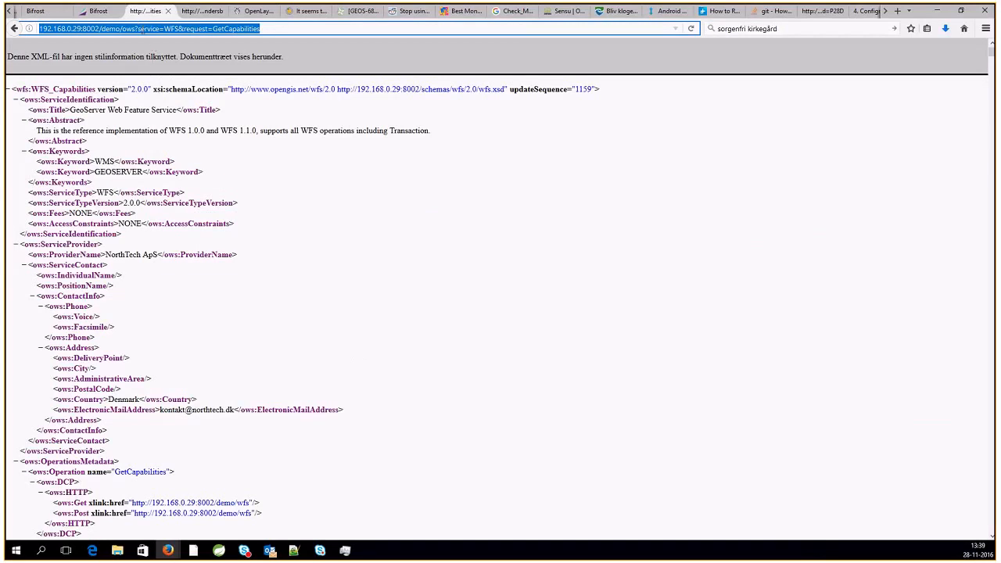
left_click(286, 30)
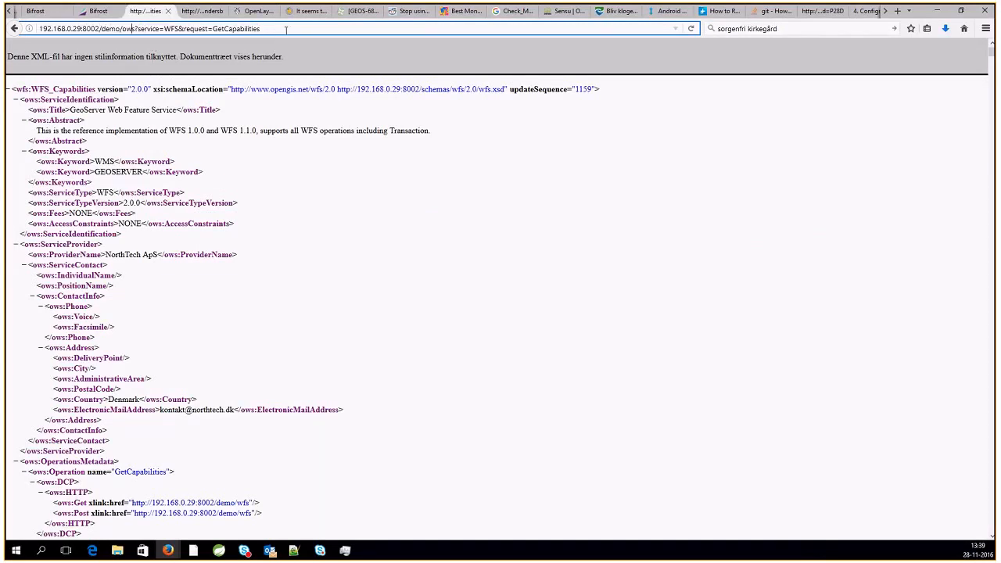
key("shift+Right")
key("shift+Right")
key("shift+Right")
type("wms")
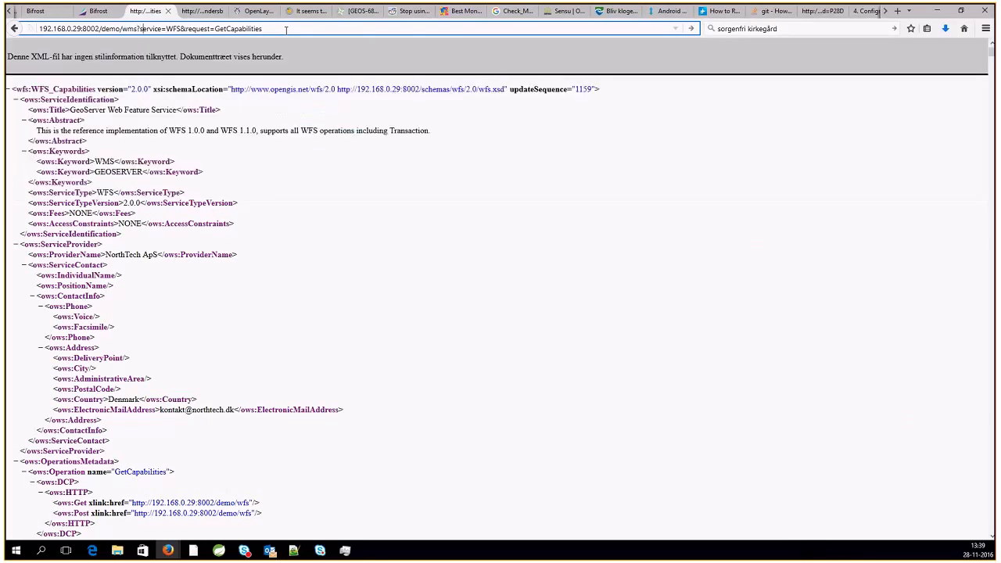
key("shift+Right")
type("M")
key("Return")
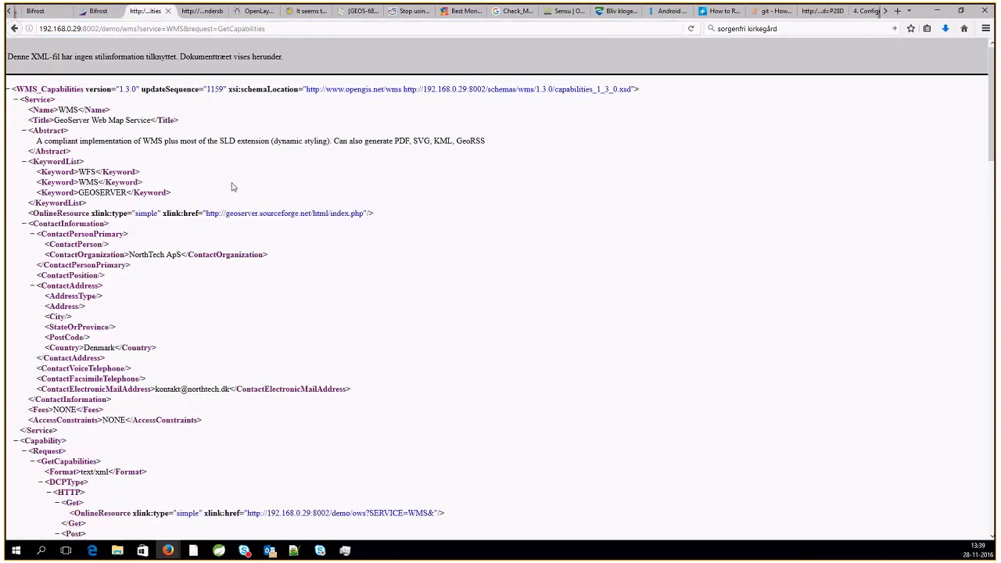
Find the jordstykke layer in the WMS capabilities and copy the address up to /demo/wms, without its query parameters
scroll(242, 351, "down", 5)
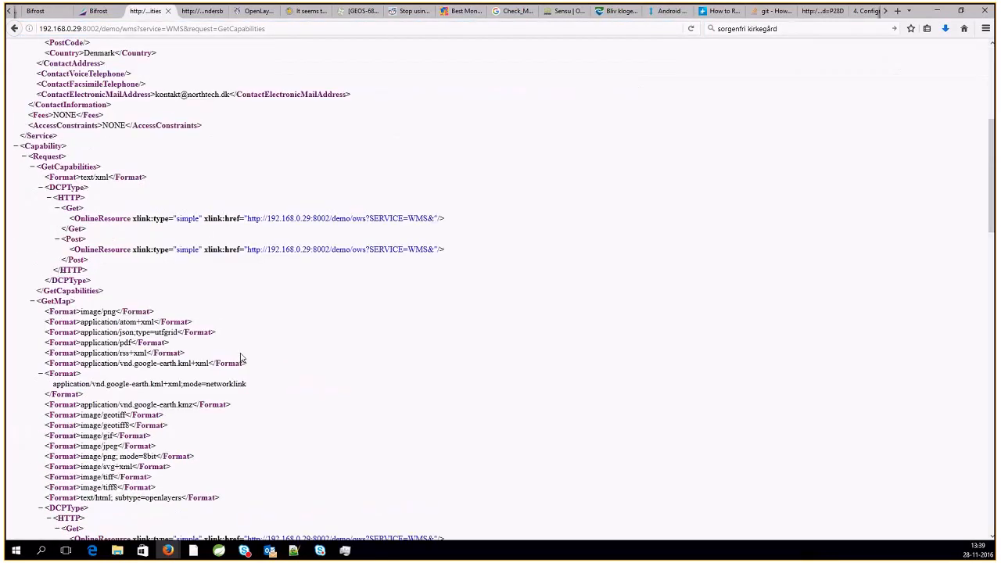
scroll(241, 356, "down", 1)
middle_click(240, 353)
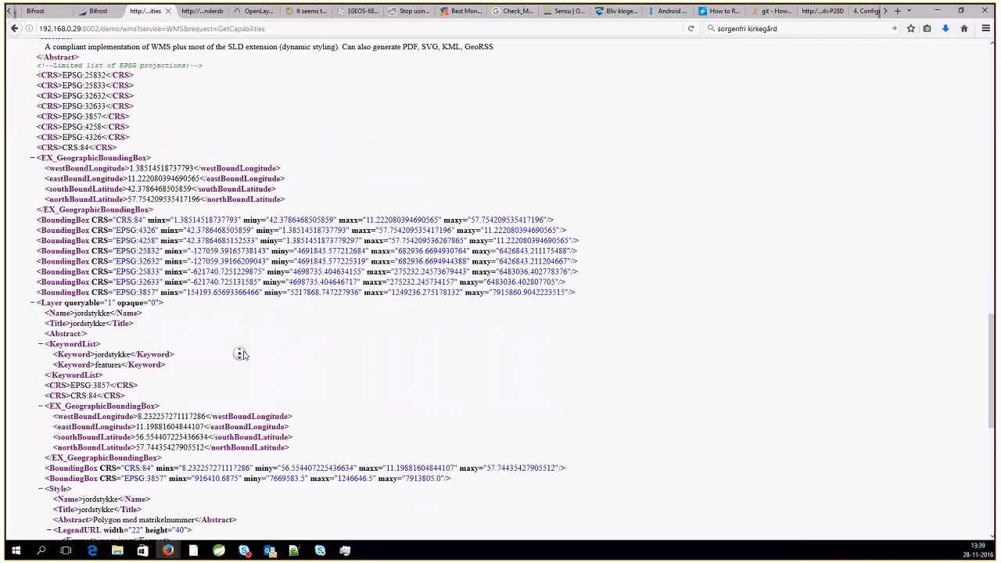
left_click(77, 368)
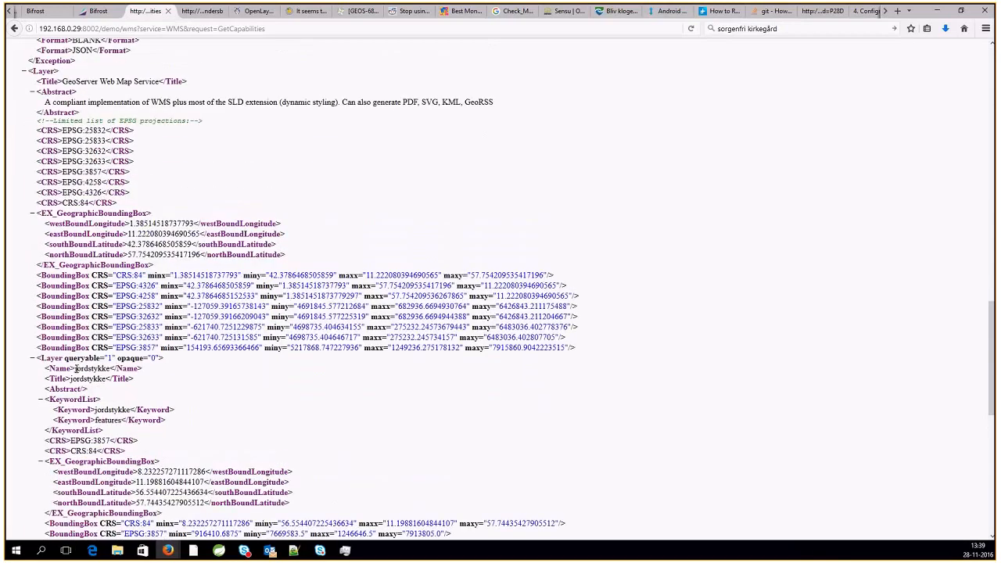
double_click(76, 368)
left_click(164, 28)
right_click(162, 30)
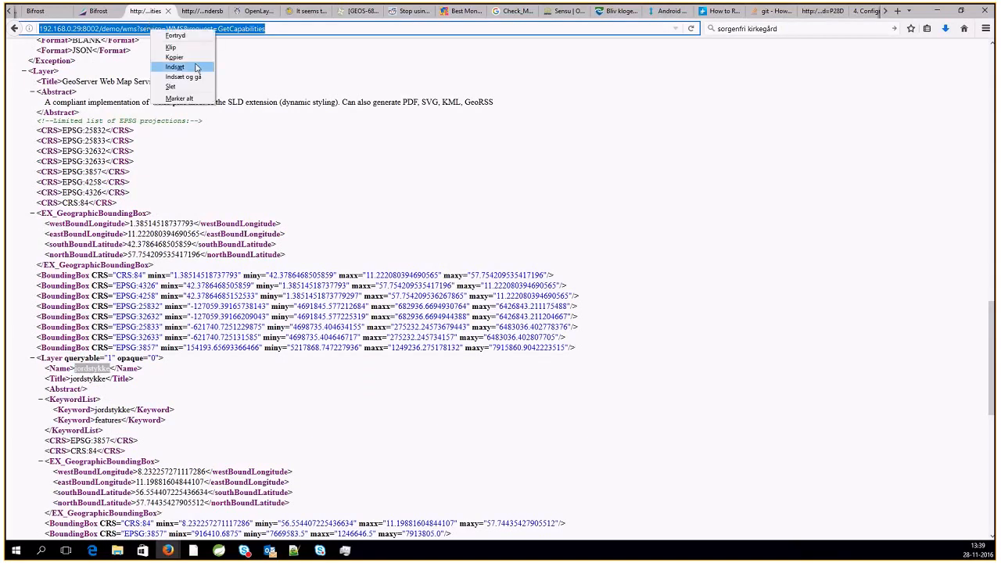
left_click(173, 57)
left_click_drag(139, 29, 30, 29)
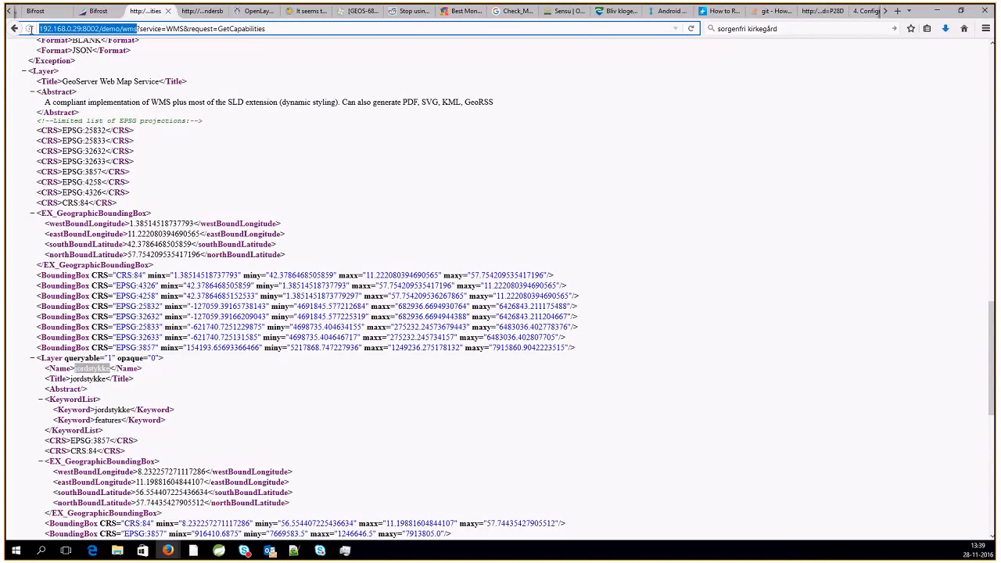
left_click(108, 11)
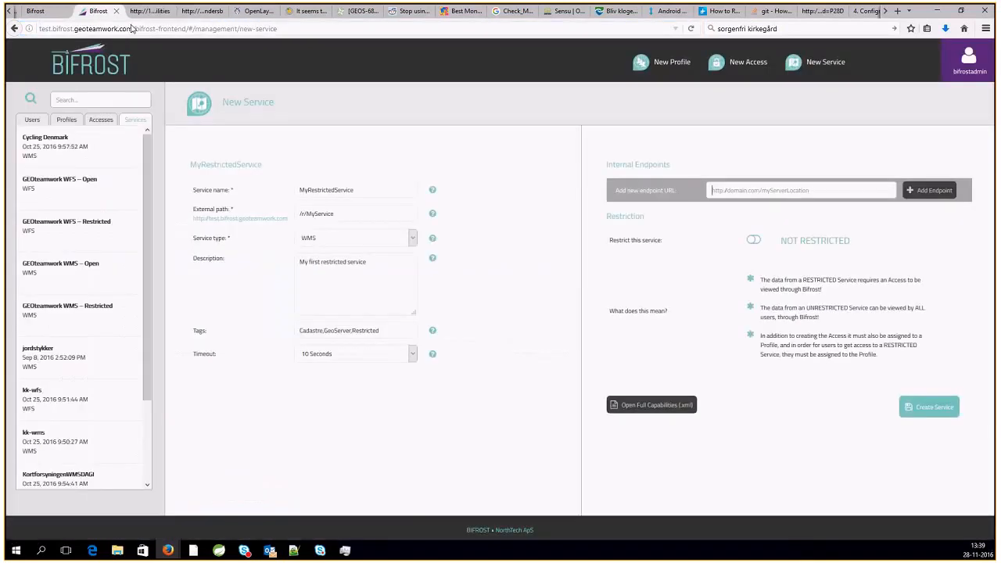
right_click(702, 190)
left_click(786, 228)
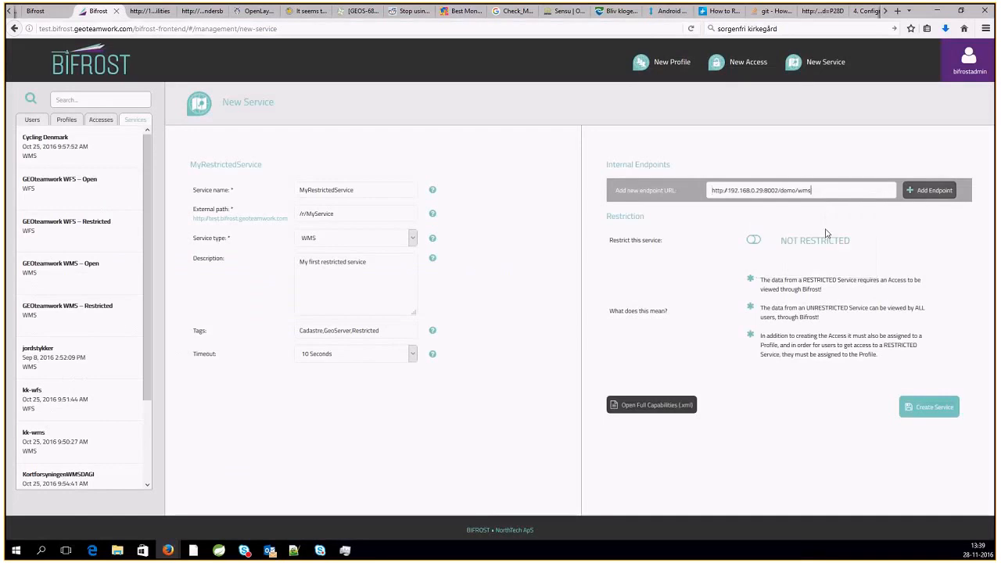
left_click(930, 190)
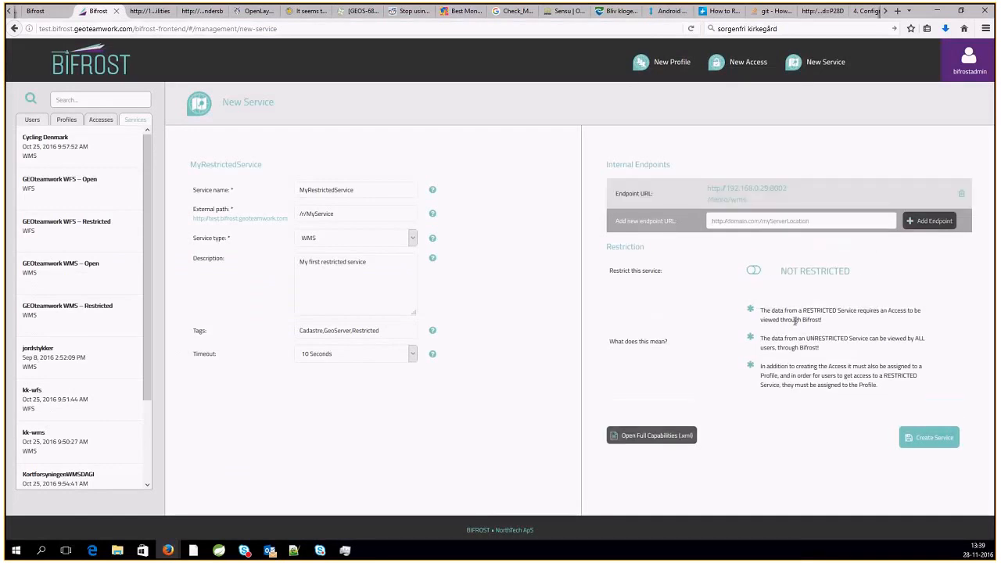
Make the service restricted and read the notes on access and profile requirements
left_click(754, 273)
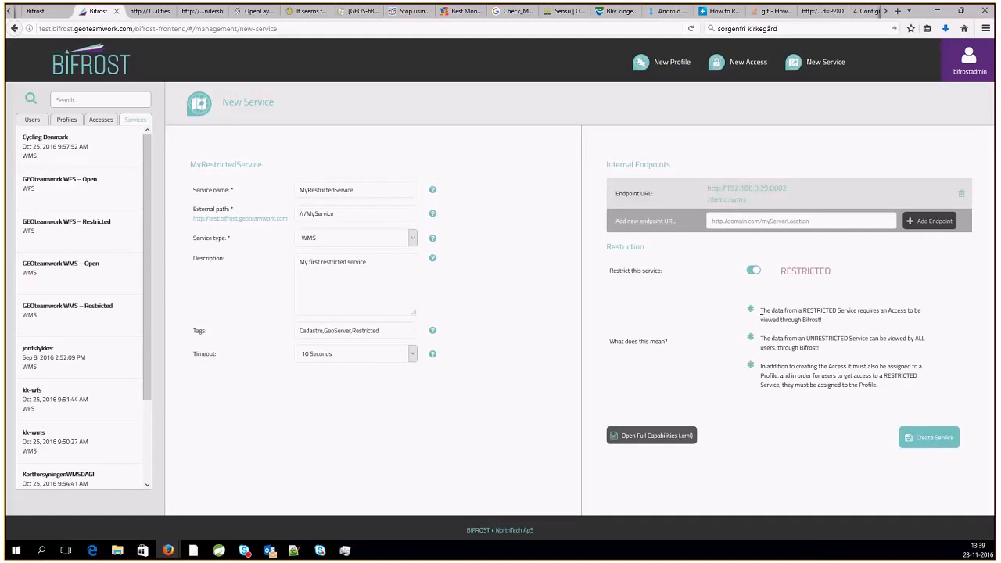
triple_click(761, 311)
left_click_drag(760, 311, 895, 321)
left_click(892, 311)
left_click_drag(888, 311, 912, 311)
left_click_drag(760, 367, 787, 375)
left_click(817, 375)
Open the service's full capabilities XML, look through it and close it again
left_click(648, 435)
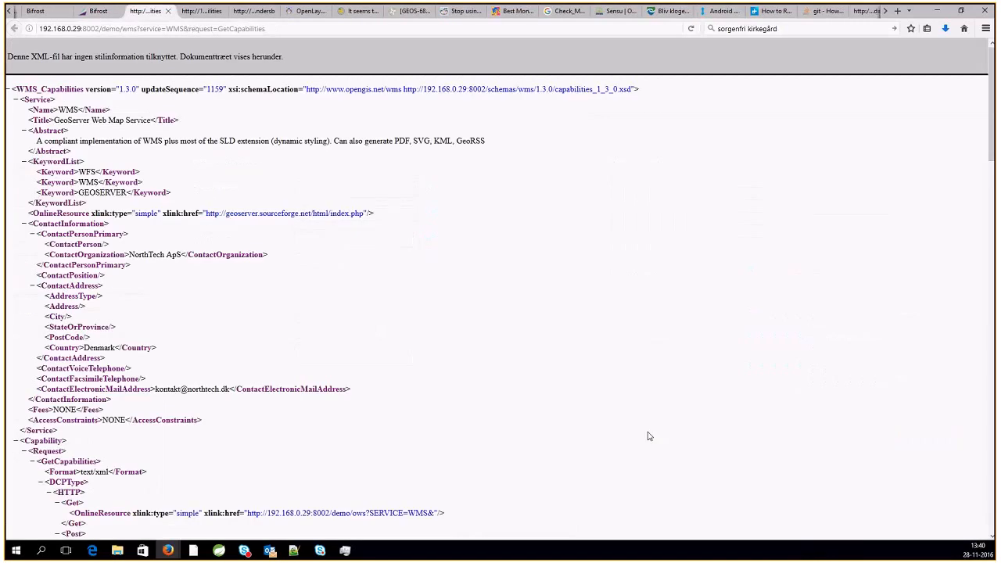
scroll(197, 354, "down", 8)
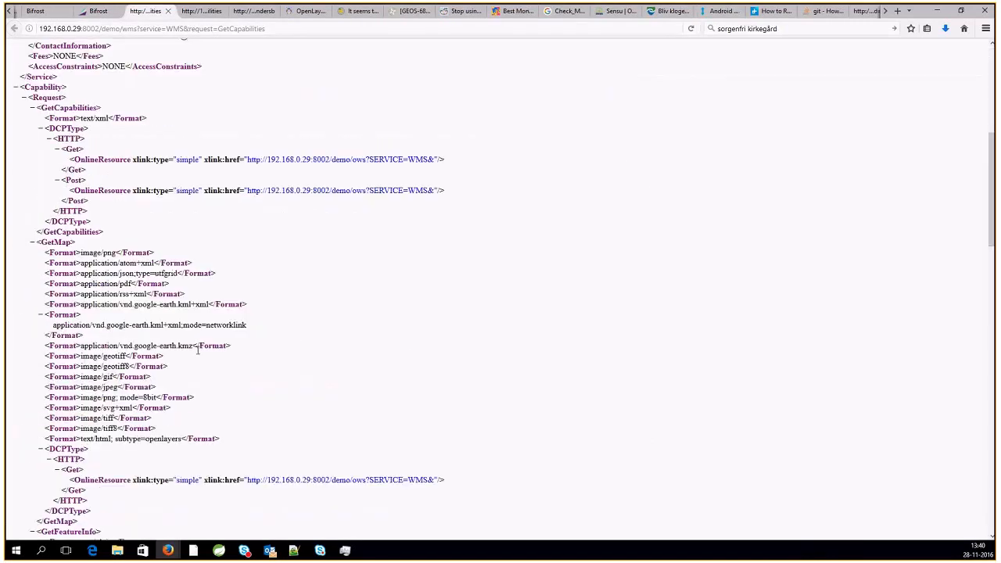
scroll(198, 351, "up", 10)
left_click(168, 11)
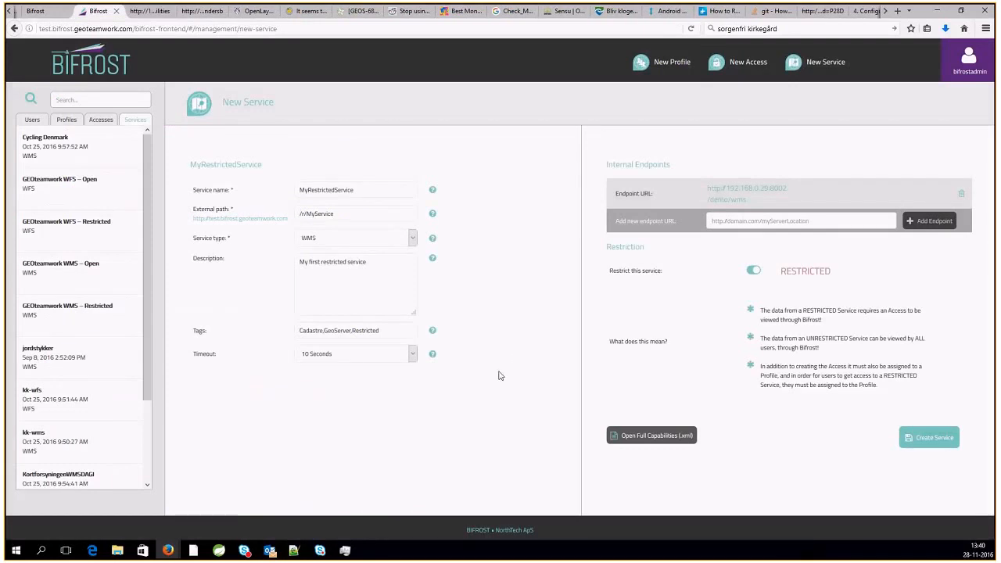
Create the service and copy its external path /r/MyService
left_click(929, 437)
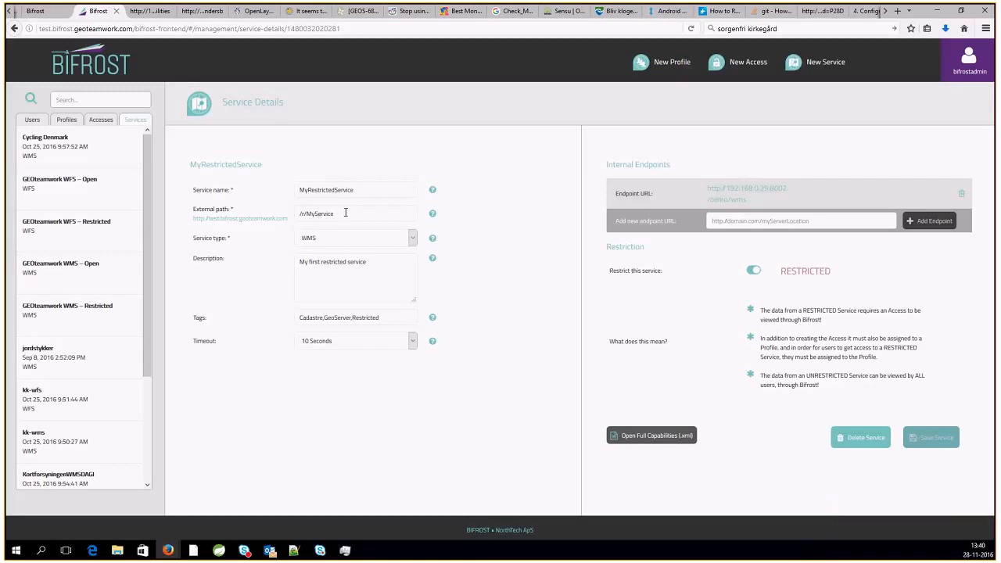
left_click_drag(344, 212, 278, 208)
right_click(307, 216)
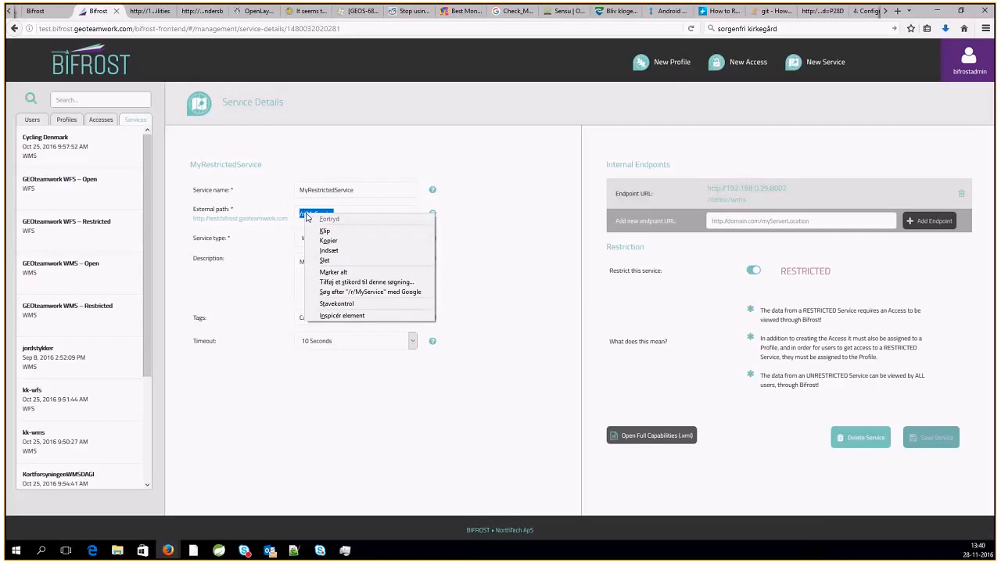
left_click(328, 241)
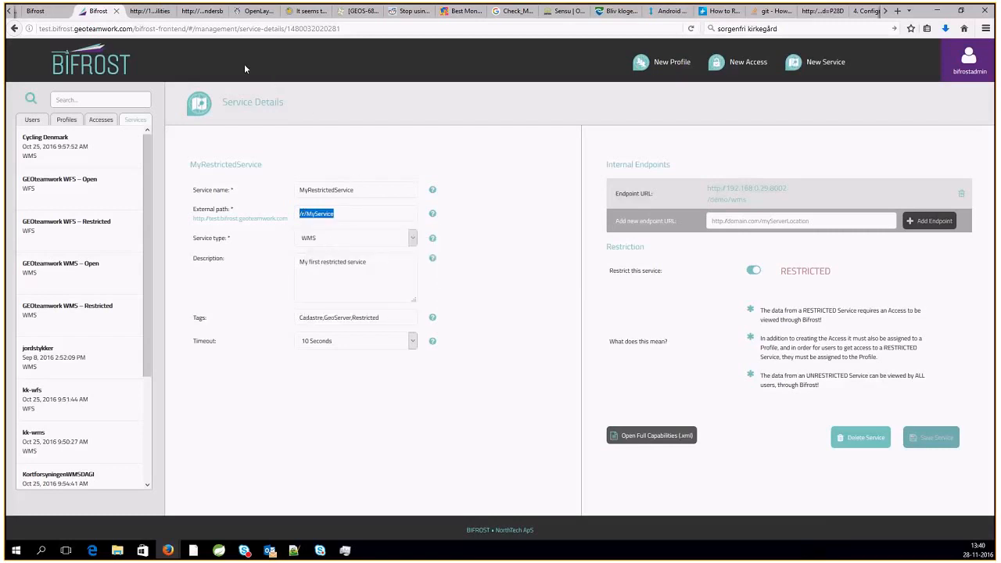
In the open test.bifrost.geoteamwork.com capabilities page, replace the service path with /r/MyService and request the WMS capabilities
left_click(202, 12)
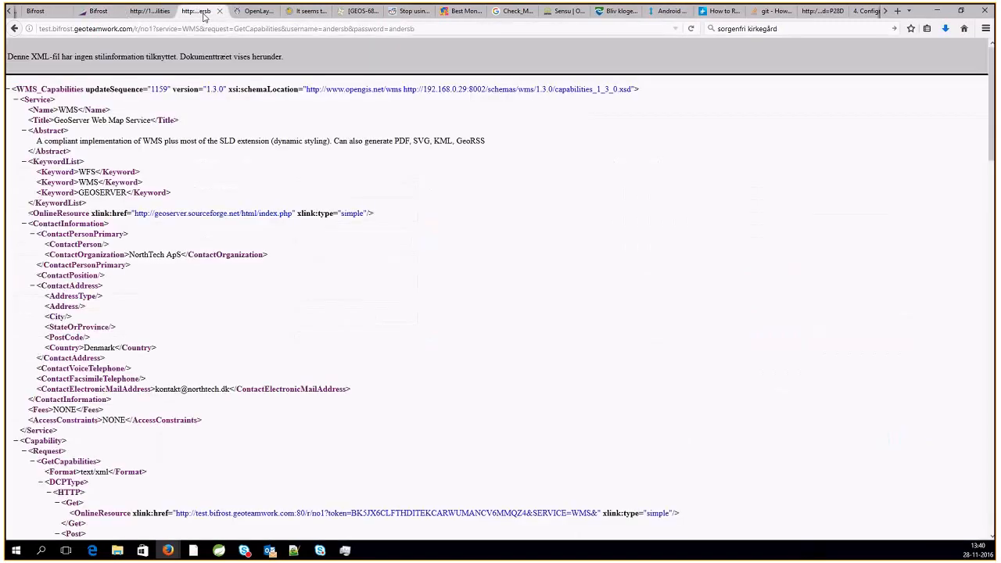
left_click(135, 28)
left_click_drag(134, 28, 153, 28)
key("ctrl+v")
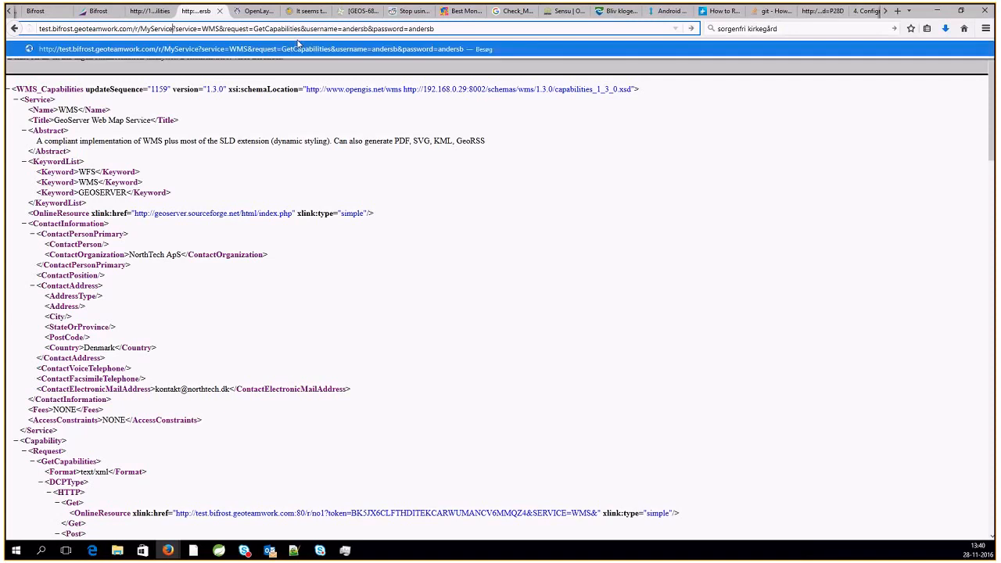
key("Return")
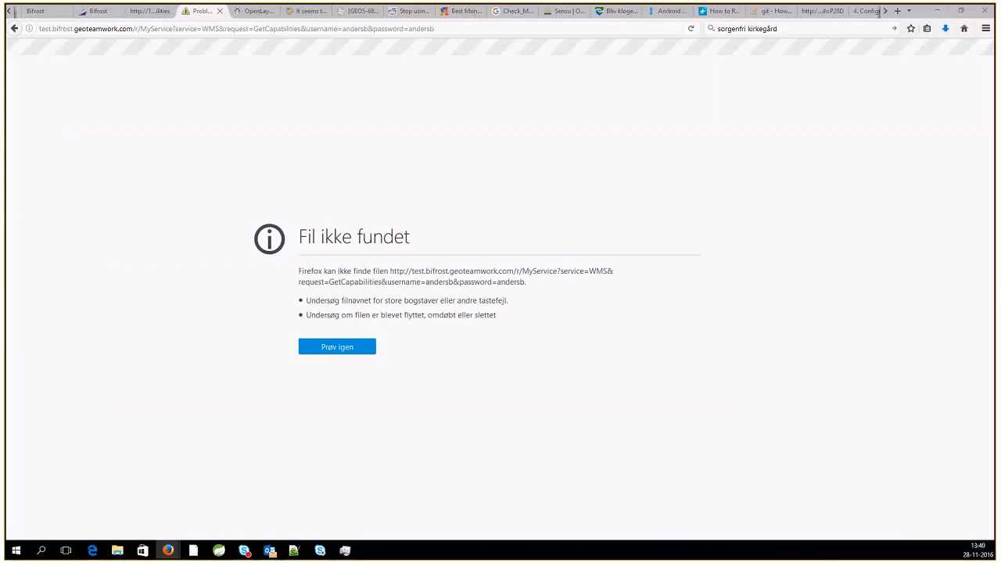
Inspect the response status and headers of the MyService request in the network developer tools, then close them
left_click_drag(997, 138, 725, 136)
left_click_drag(848, 139, 379, 154)
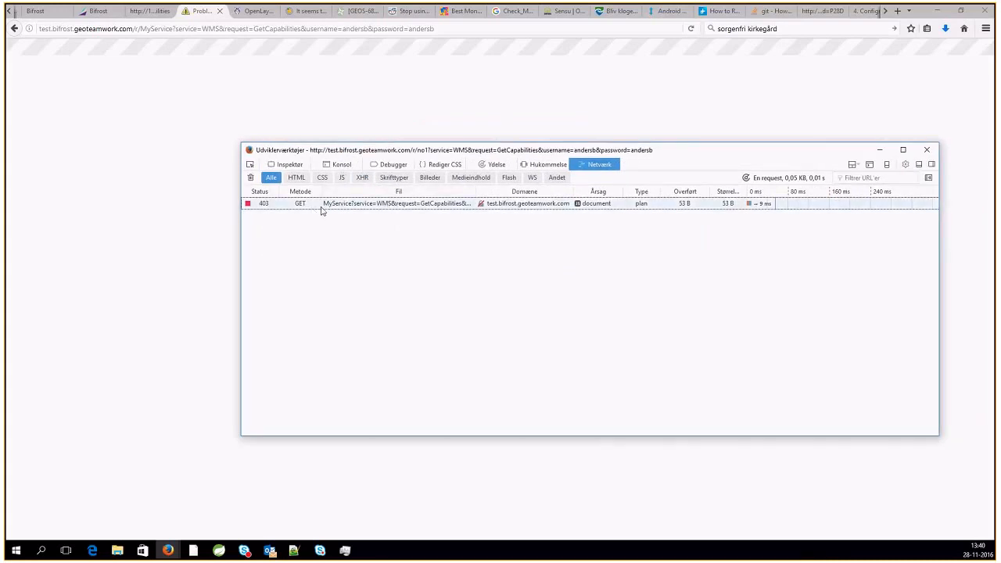
left_click(379, 204)
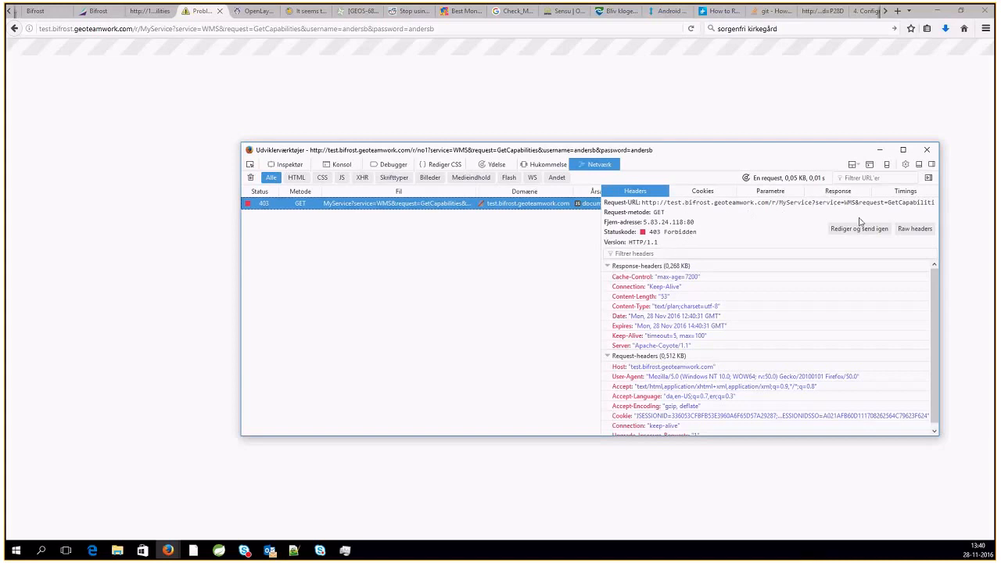
left_click(927, 150)
Return to the Bifrost management page and start a new access named MyAccess with the description "Access to restricted service"
left_click(98, 11)
left_click(497, 253)
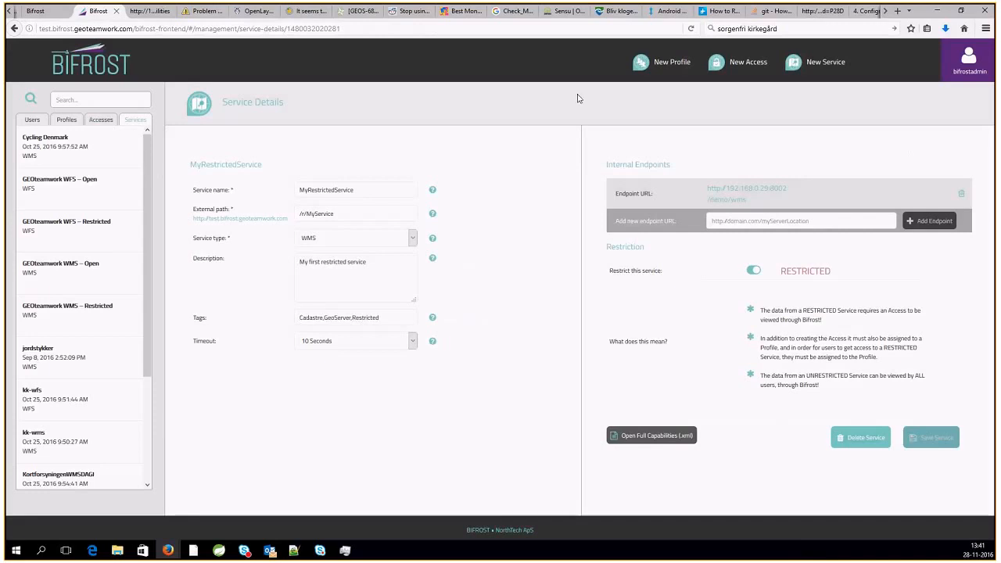
left_click(751, 64)
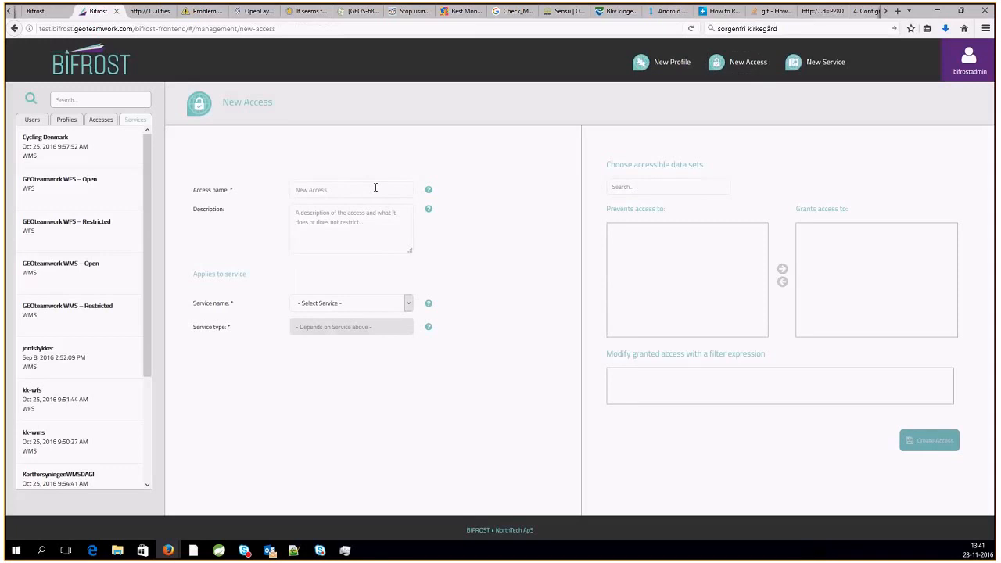
type("MyAccess")
left_click(344, 218)
type("Access to restricted service")
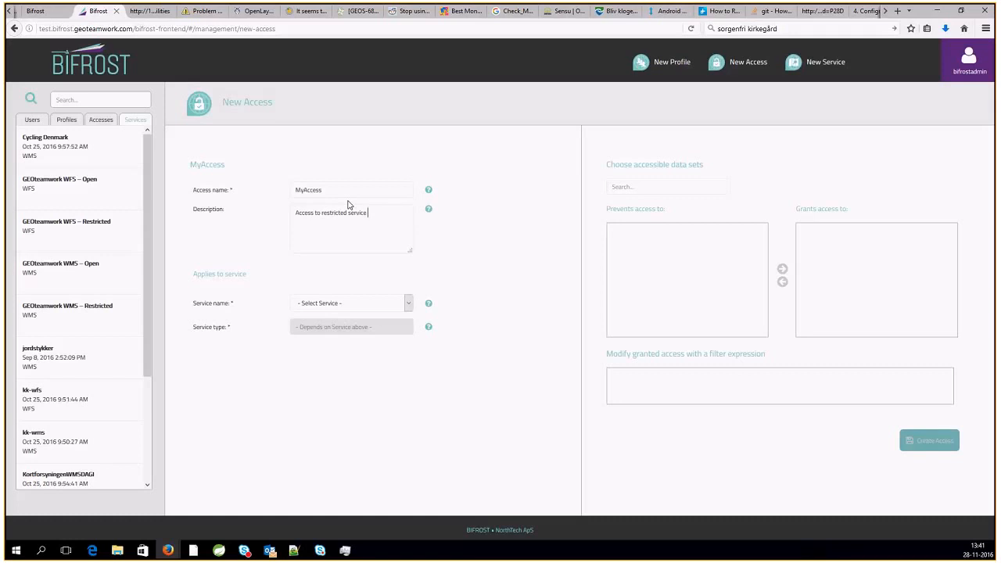
Apply the access to the service MyRestrictedService and append MyRestrictedService to the end of its description
left_click(408, 303)
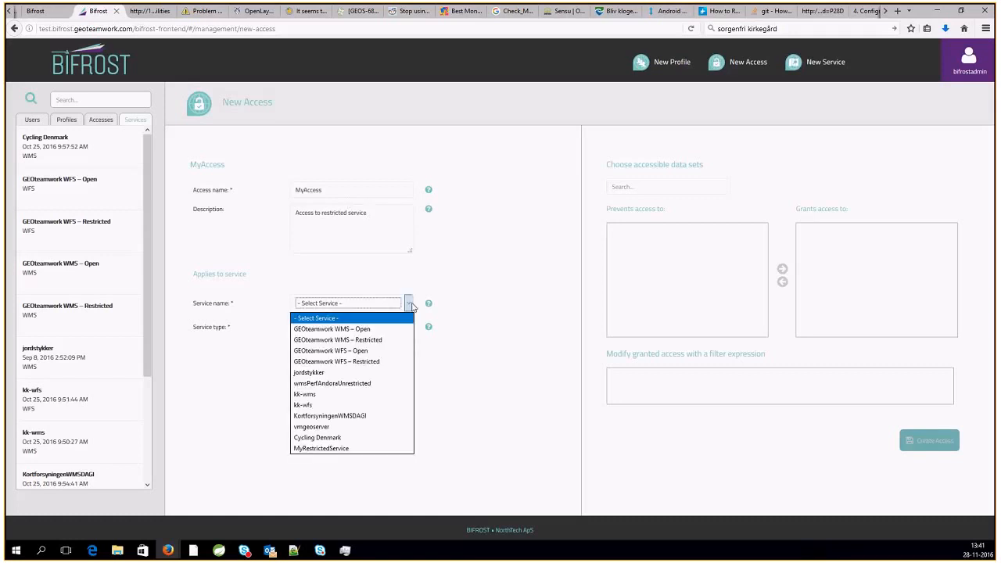
left_click(337, 448)
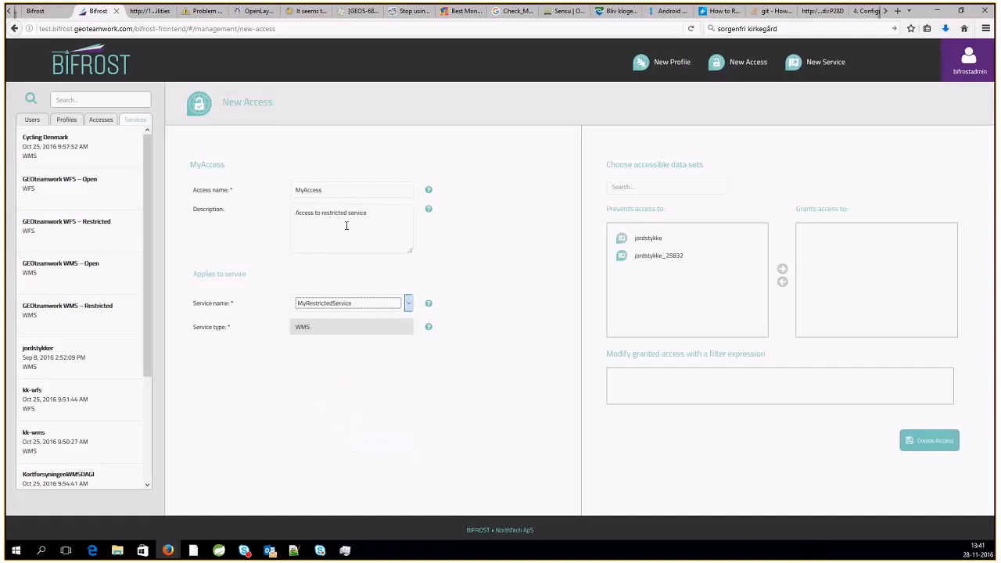
left_click(385, 213)
type("MyRe")
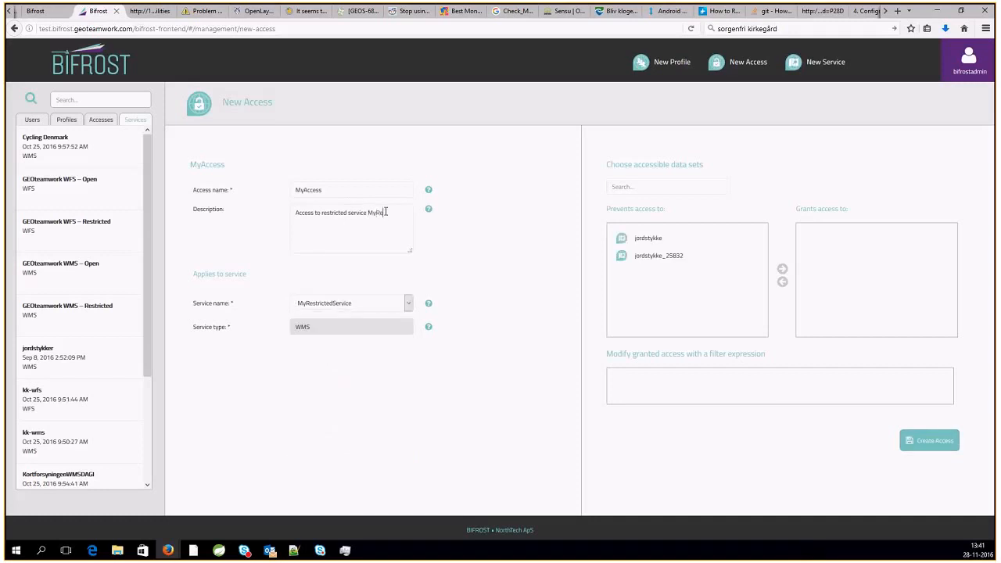
type("strictedService")
Grant access to the data set jordstykke_25832 without a filter expression and create the access
left_click(680, 256)
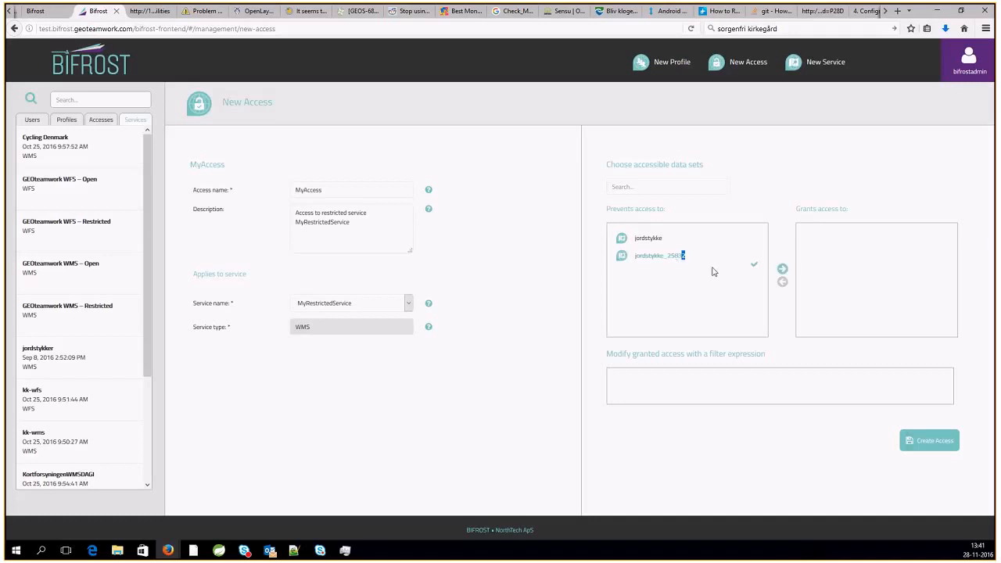
left_click(782, 269)
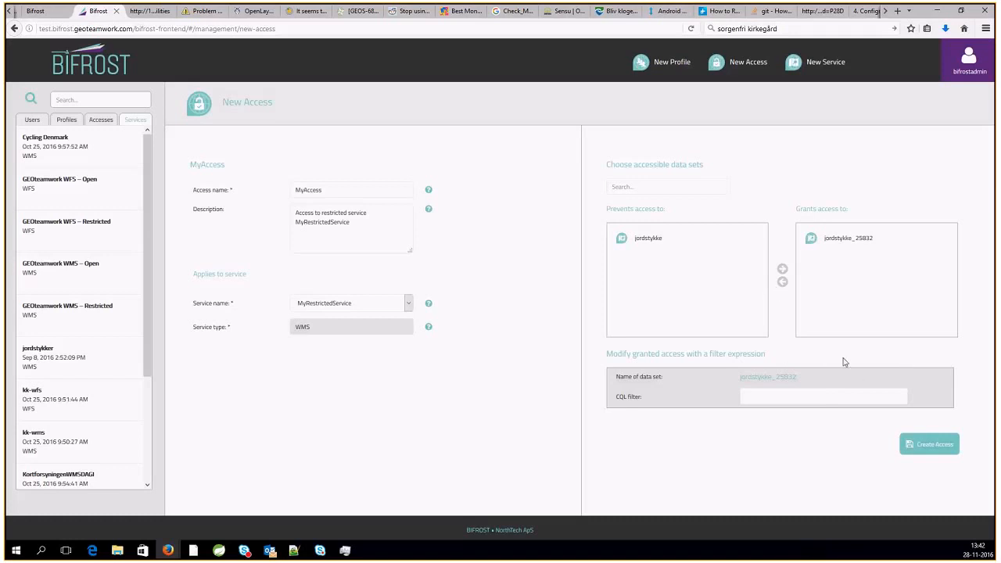
left_click(926, 444)
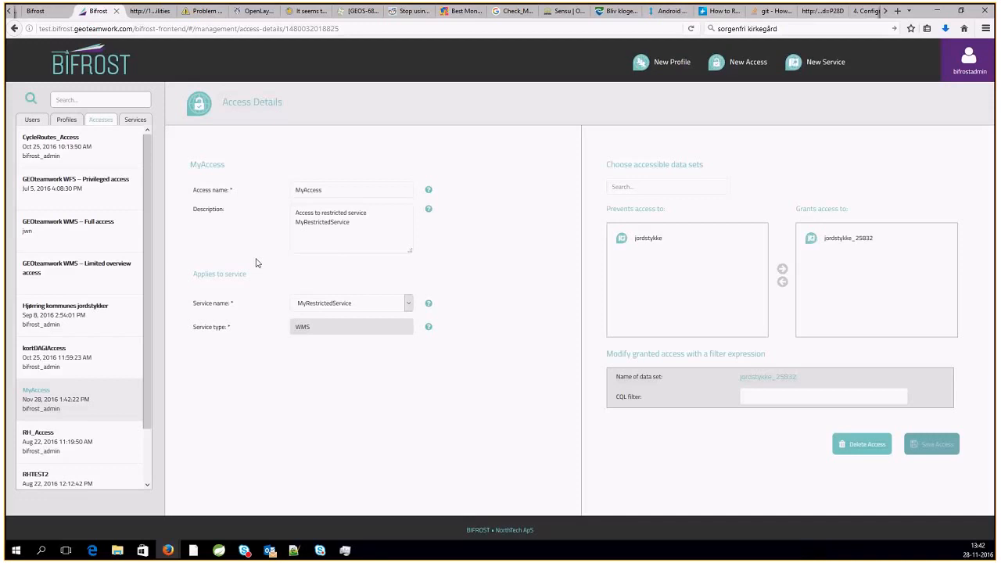
Start a new profile named MyProfile with the description "Demo users"
left_click(668, 63)
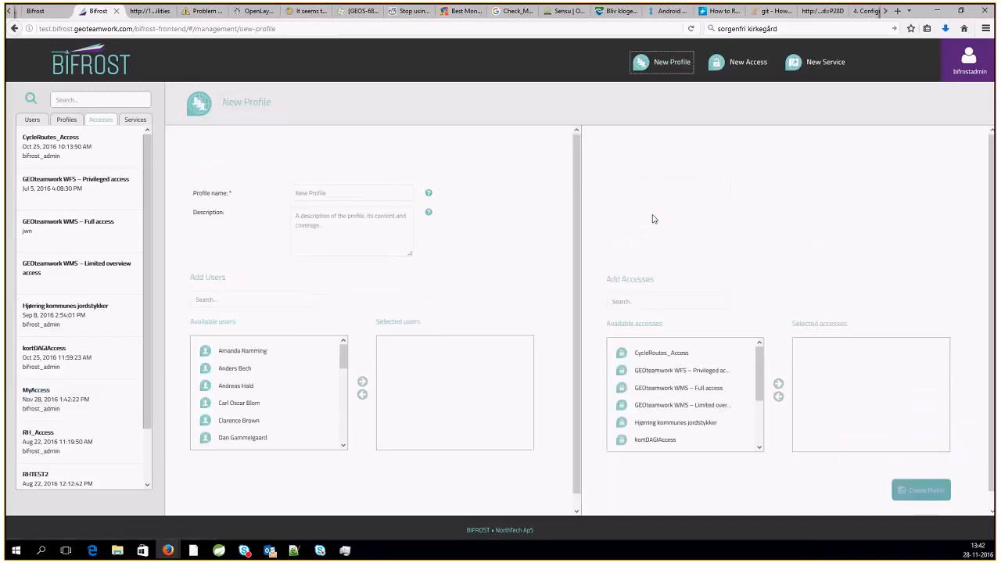
left_click(334, 193)
type("MyProfile")
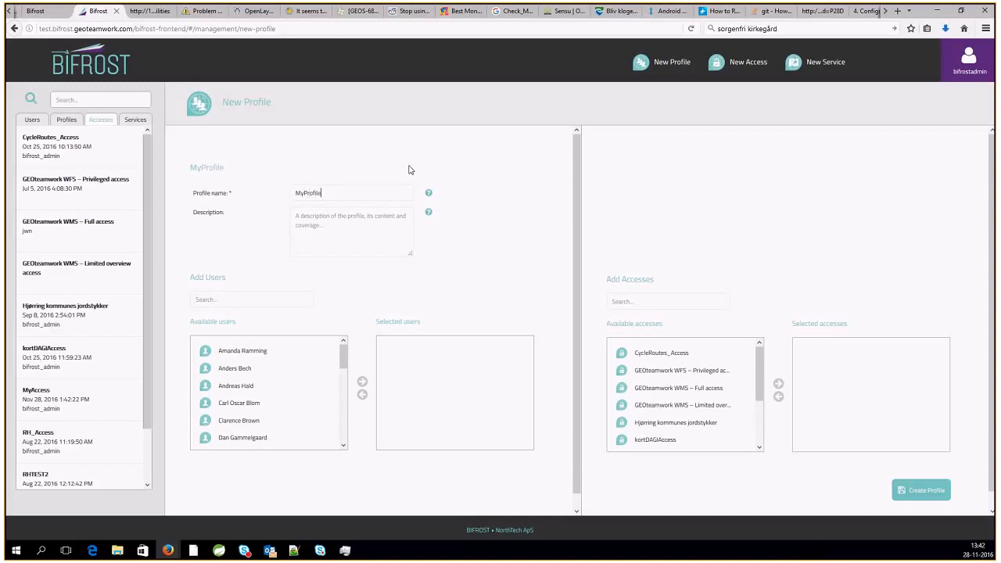
left_click(363, 227)
type("User")
key("BackSpace")
key("BackSpace")
key("BackSpace")
type("Demo users")
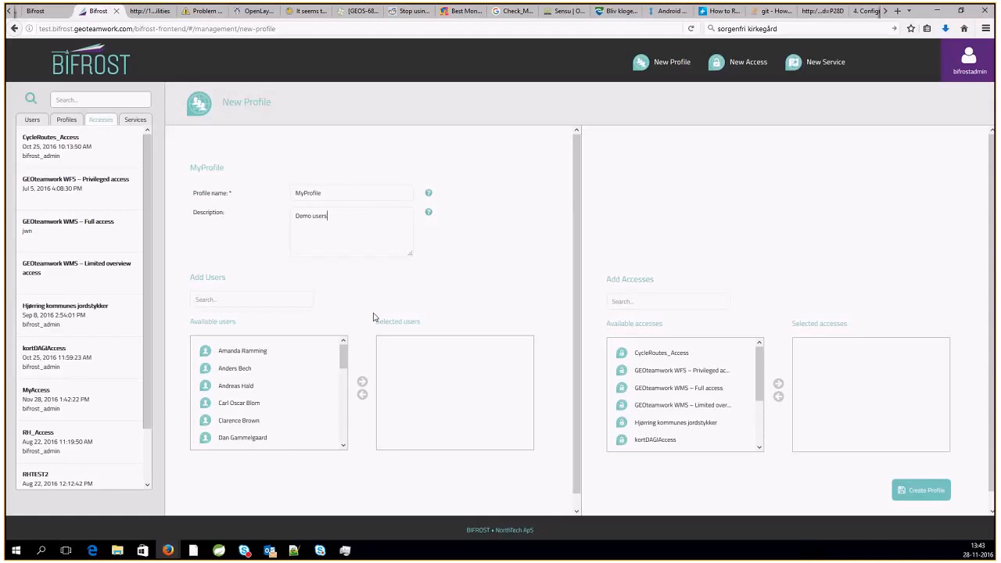
Add the second available user and the access MyAccess to the new profile
left_click(236, 369)
left_click(362, 382)
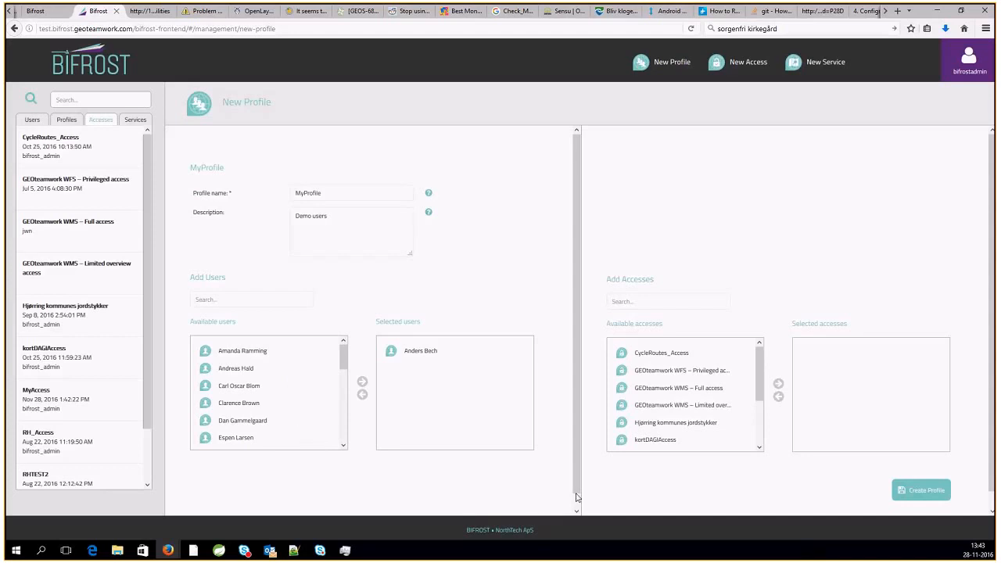
left_click_drag(760, 390, 770, 450)
left_click(650, 387)
left_click(779, 385)
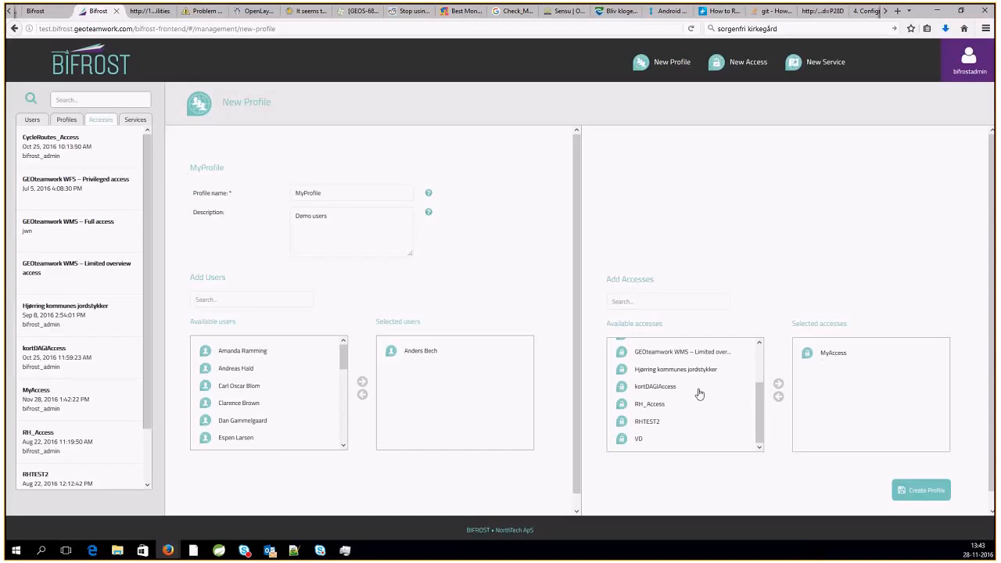
left_click(659, 412)
left_click(778, 383)
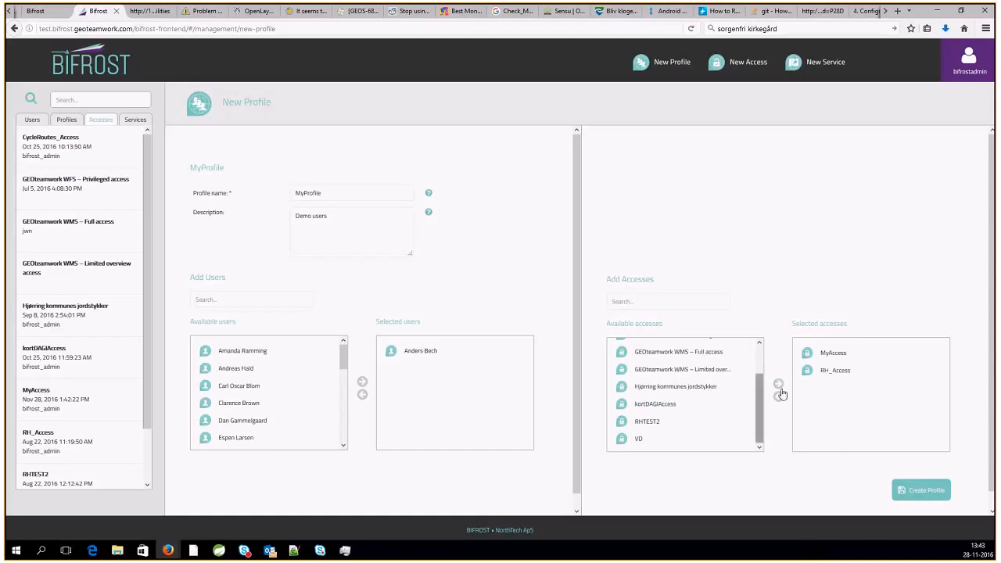
left_click_drag(321, 192, 297, 195)
left_click(322, 193)
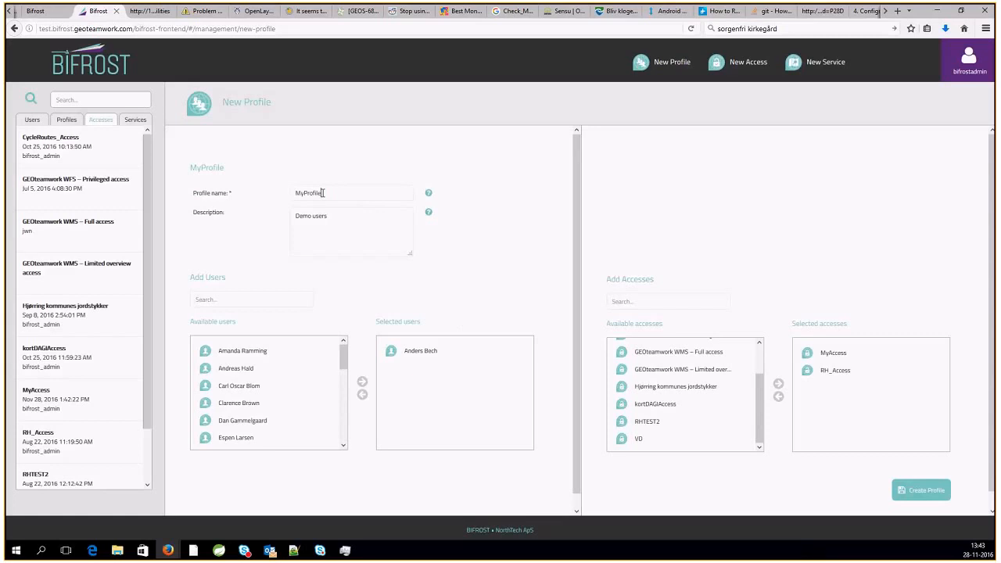
left_click(835, 373)
left_click(778, 397)
Create the MyProfile profile with its selected user and access
left_click(925, 490)
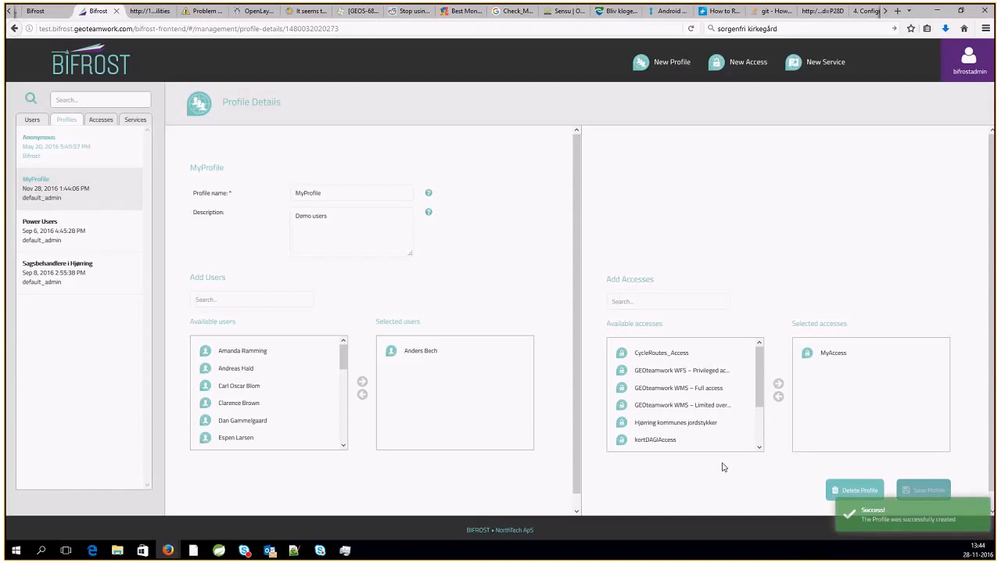
Examine the username and password parameters in the open MyService WMS capabilities request, then return to the Bifrost management page
left_click(209, 13)
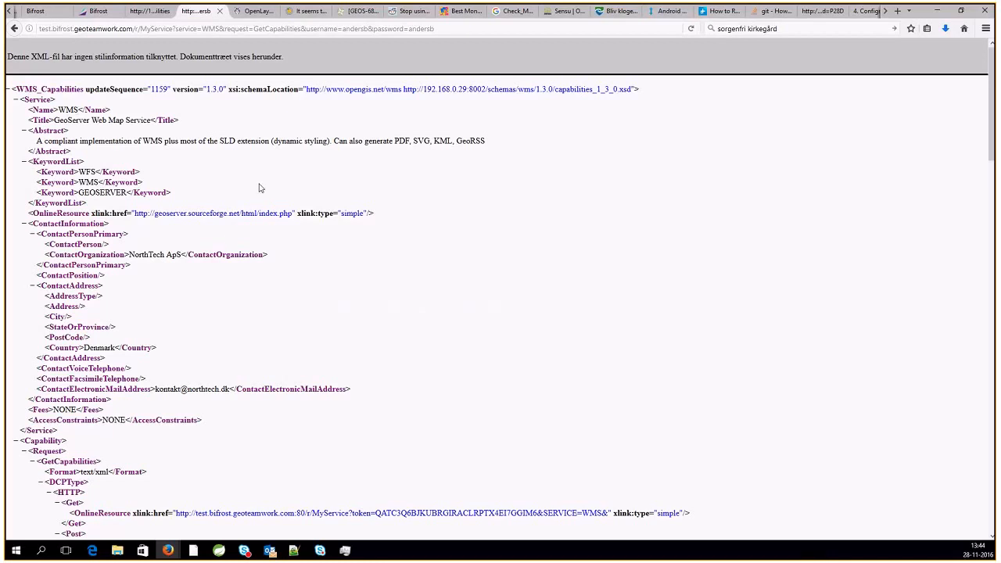
left_click(349, 29)
left_click(339, 29)
left_click_drag(306, 29, 436, 29)
left_click(451, 53)
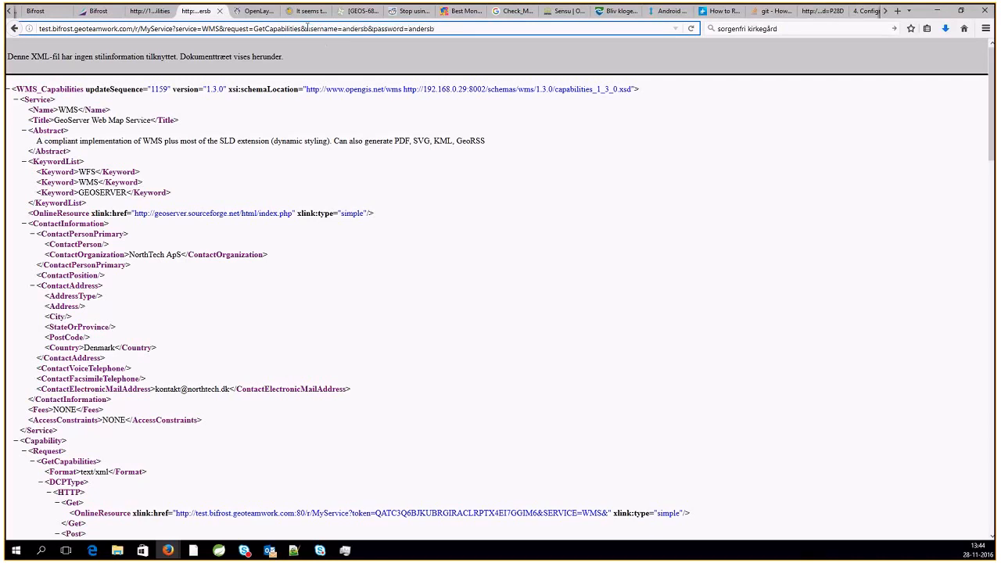
left_click(98, 11)
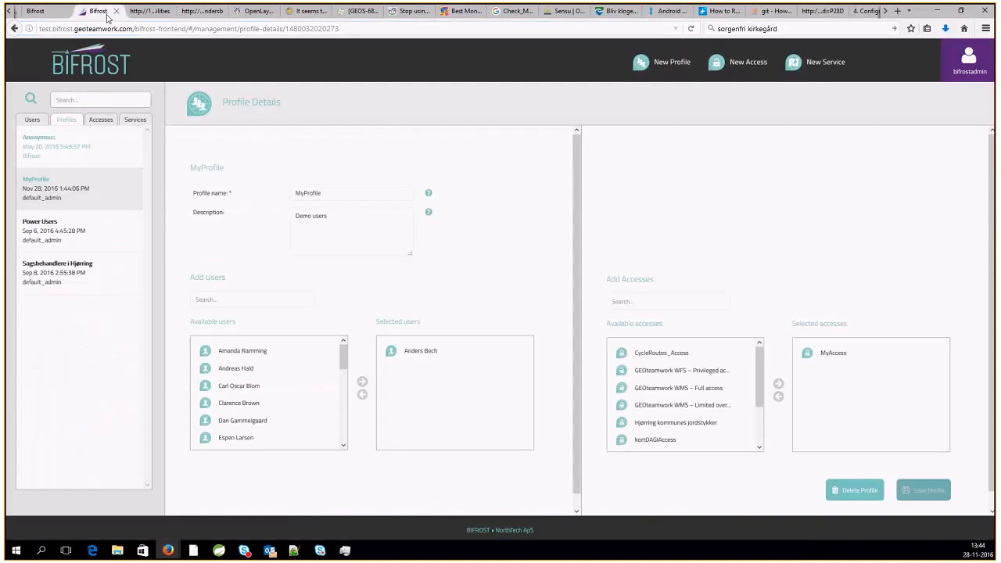